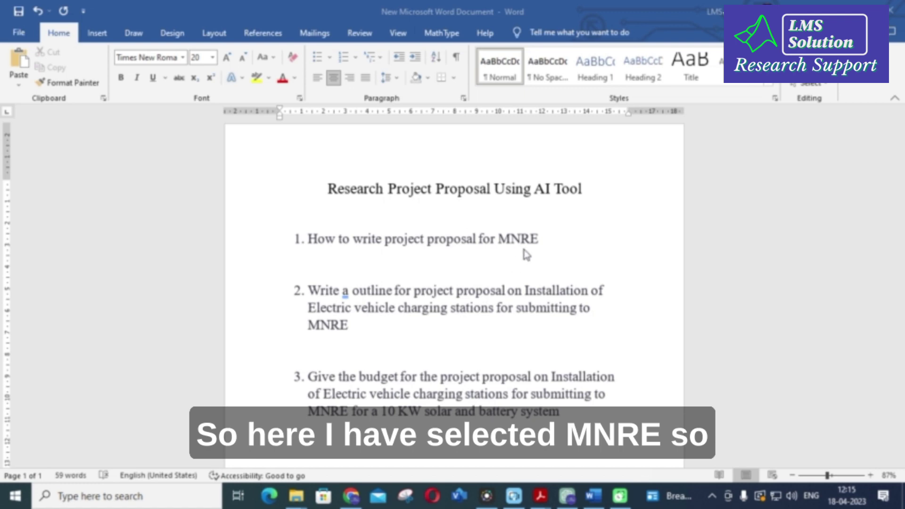
- View the MNRE website homepage in Chrome and return to the prompt list in Word
left_click(351, 495)
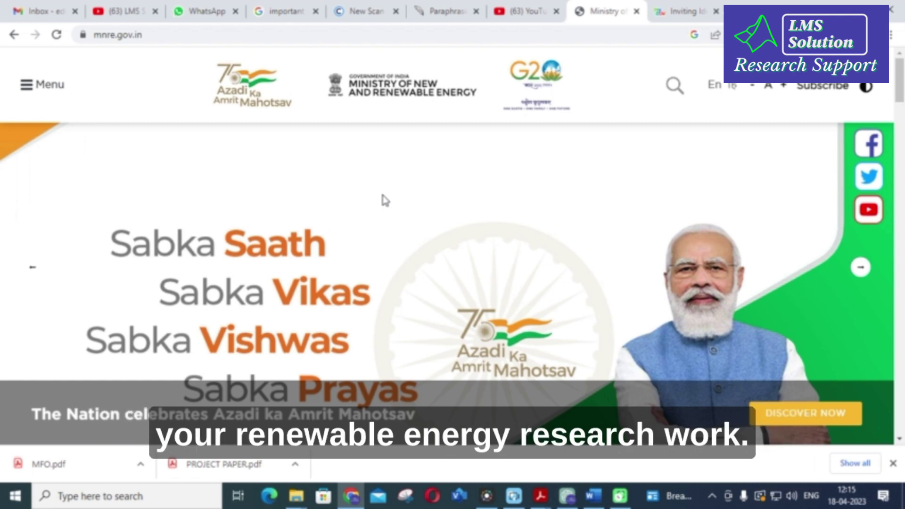
left_click(593, 497)
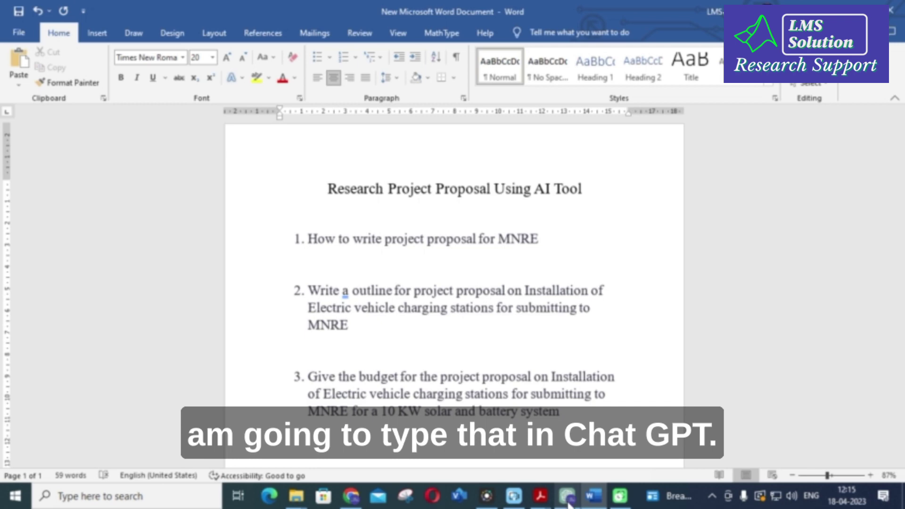
- Switch to ChatGPT and read the answer on how to write a project proposal for MNRE, from Introduction to Appendices
mouse_move(569, 504)
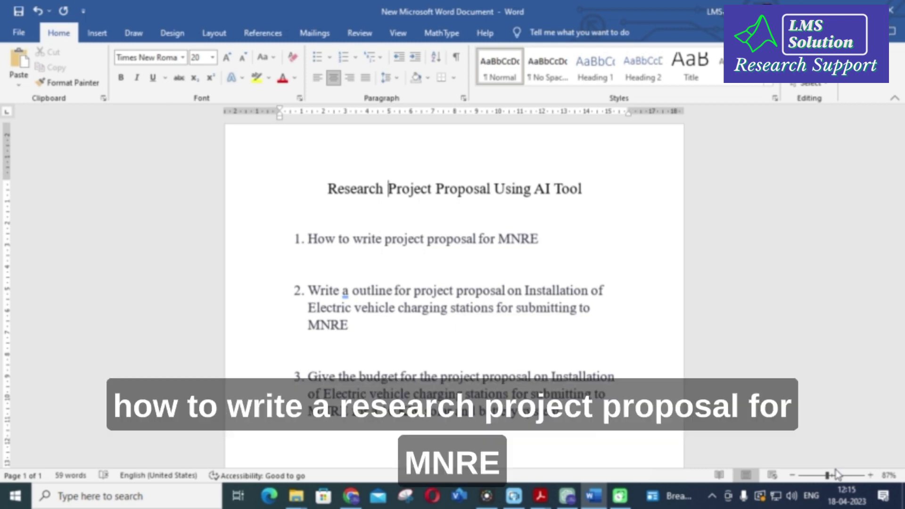
key("alt+Tab")
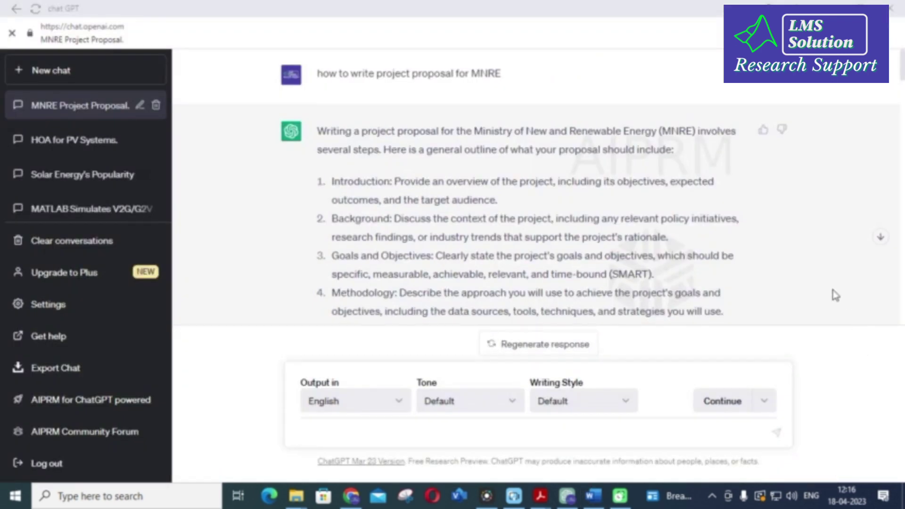
scroll(618, 156, "down", 2)
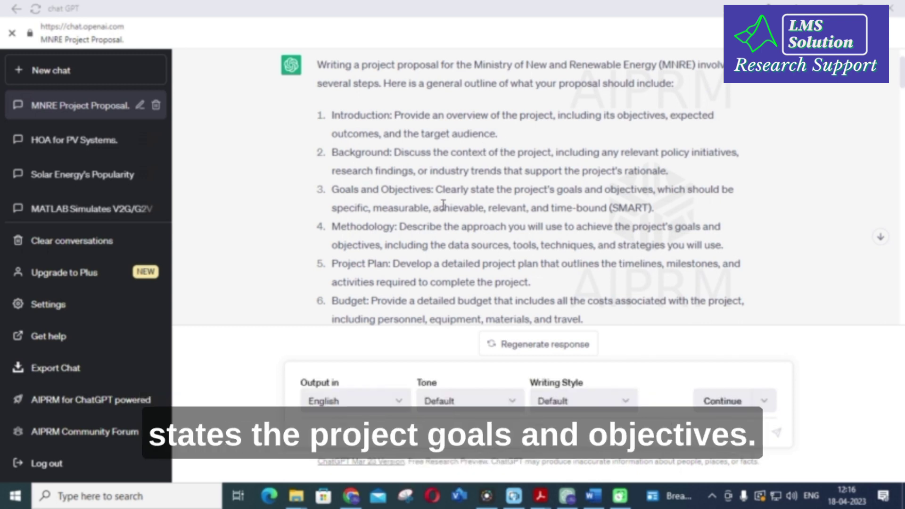
scroll(443, 204, "down", 3)
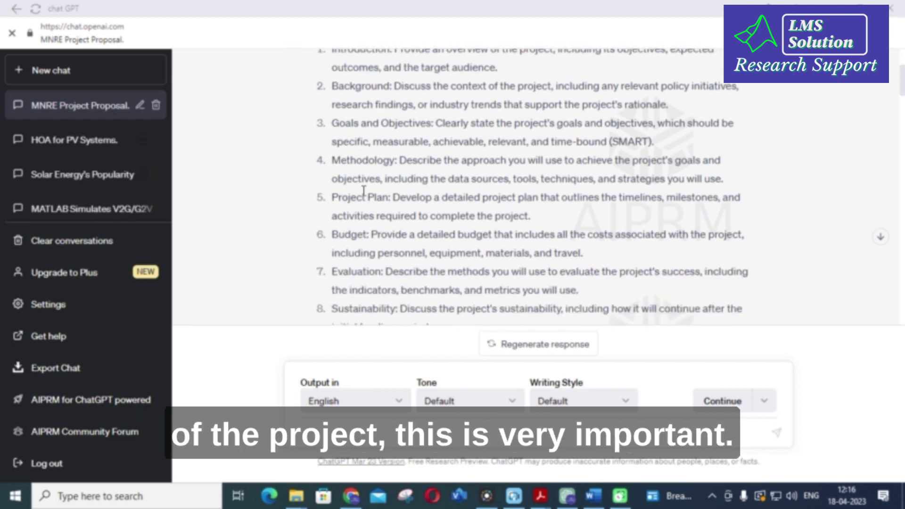
scroll(363, 191, "down", 3)
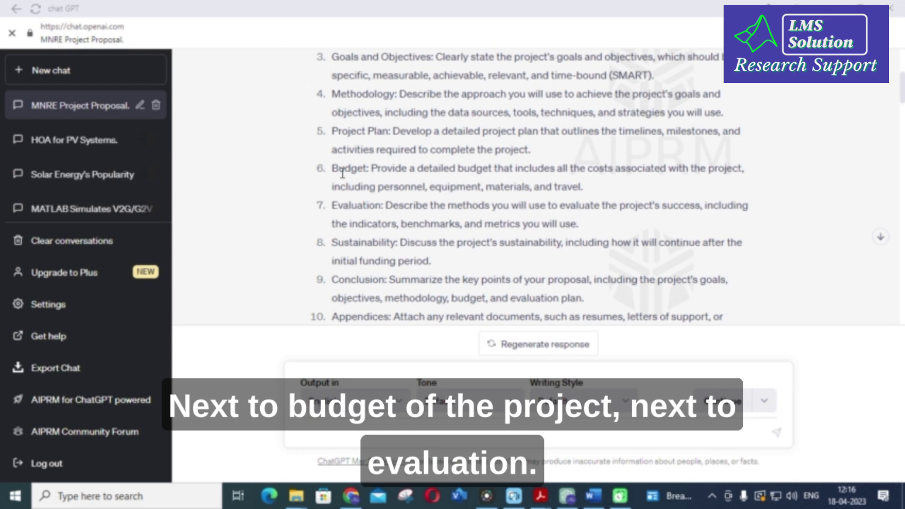
scroll(342, 173, "down", 3)
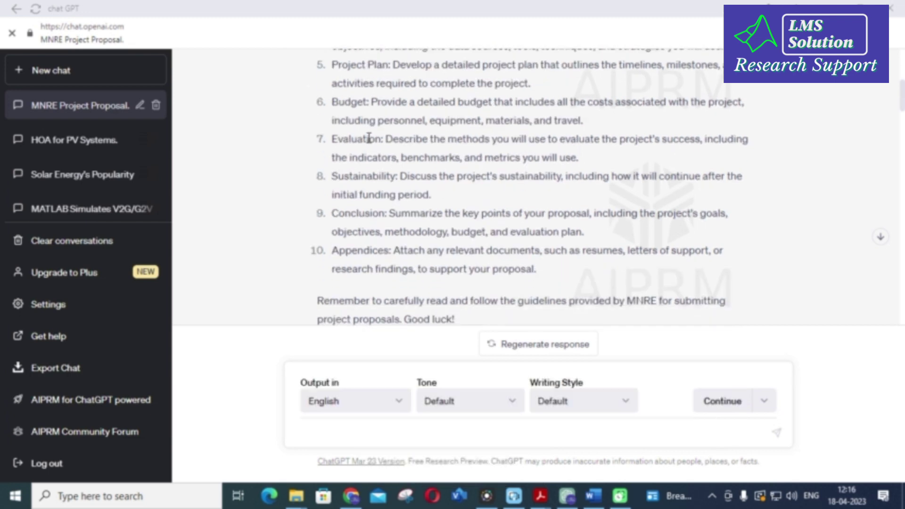
scroll(439, 221, "up", 3)
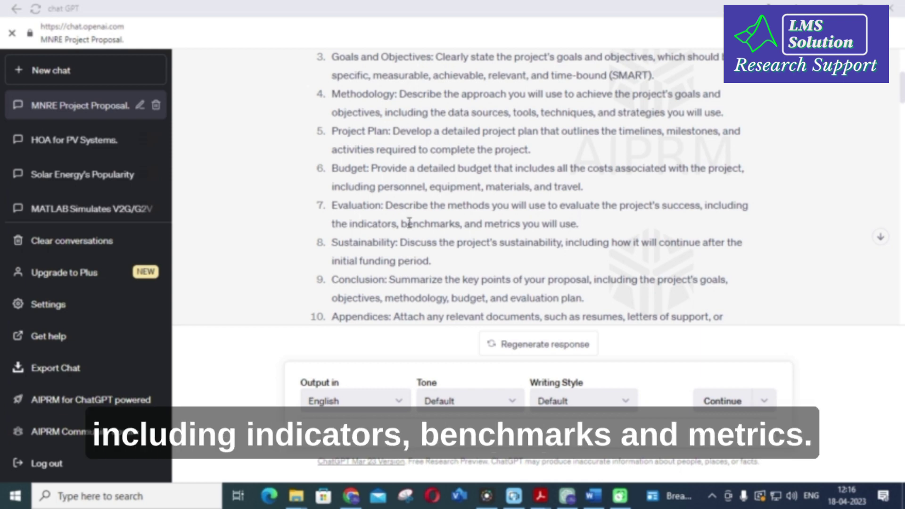
scroll(409, 223, "down", 3)
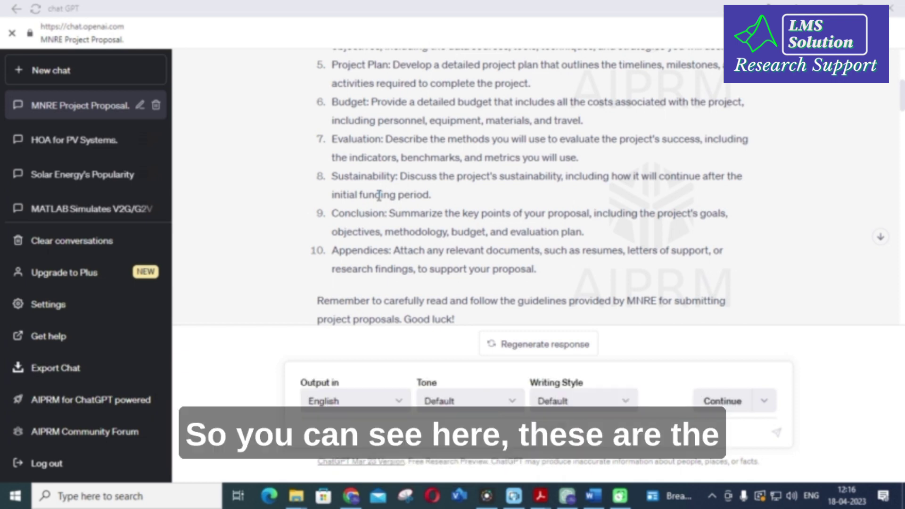
scroll(388, 204, "up", 3)
scroll(388, 204, "up", 3)
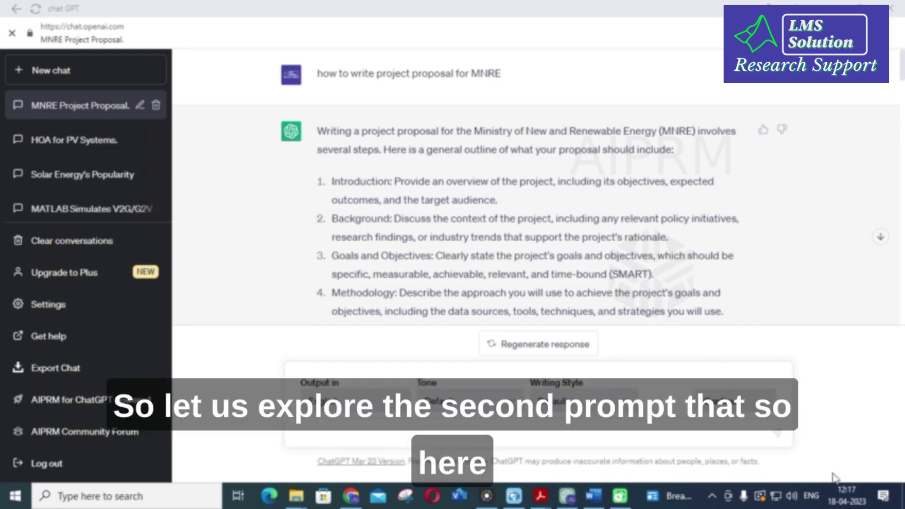
- Check the second prompt in Word and read the Introduction and Objectives of the matching EV charging station outline in ChatGPT
key("alt+Tab")
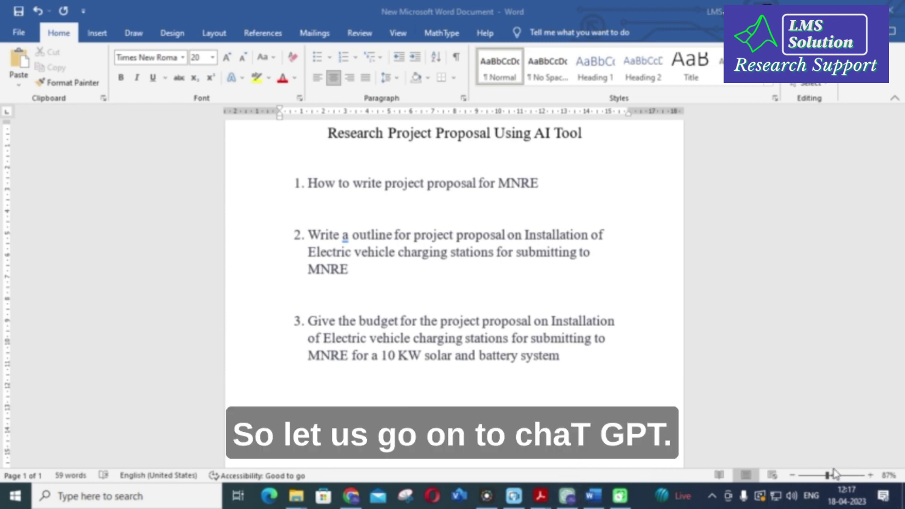
key("alt+Tab")
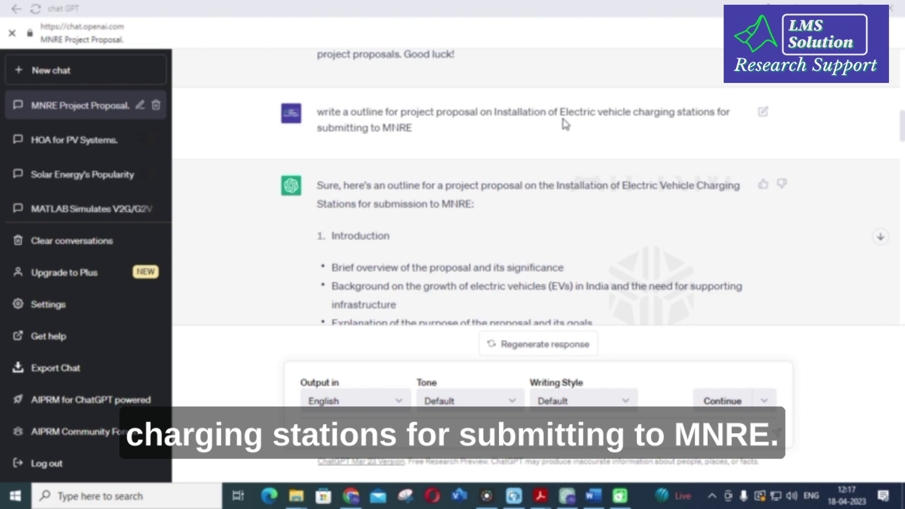
scroll(538, 130, "down", 1)
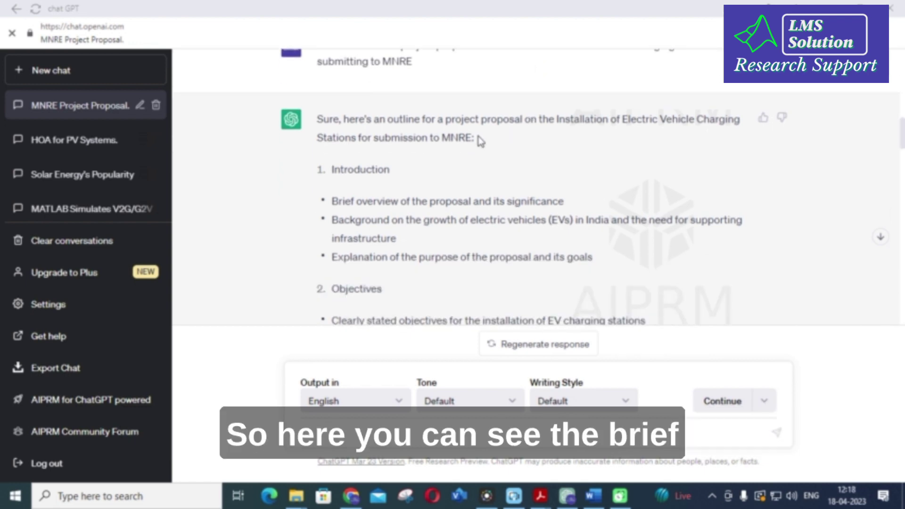
scroll(480, 140, "down", 1)
scroll(410, 111, "up", 2)
scroll(495, 156, "down", 1)
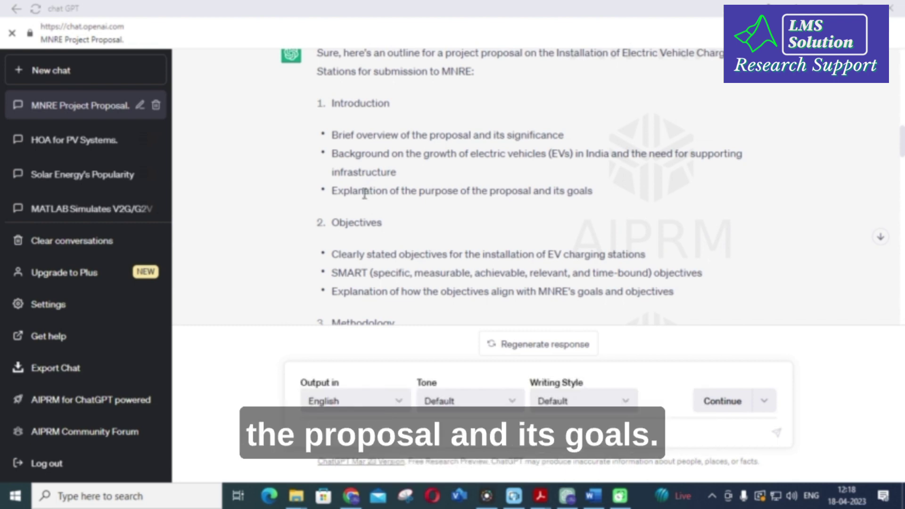
scroll(365, 194, "down", 1)
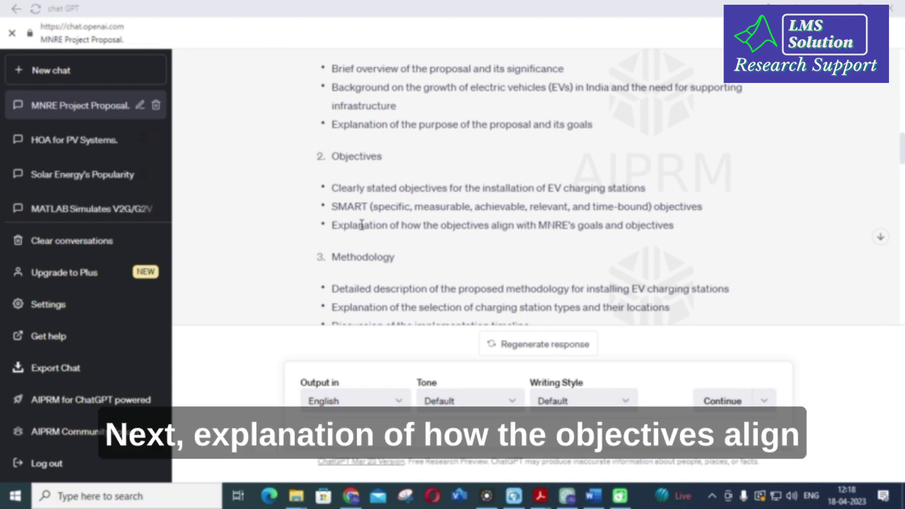
- Review the rest of the EV charging station proposal outline, from Methodology to Appendices, and return to its beginning
scroll(441, 208, "down", 3)
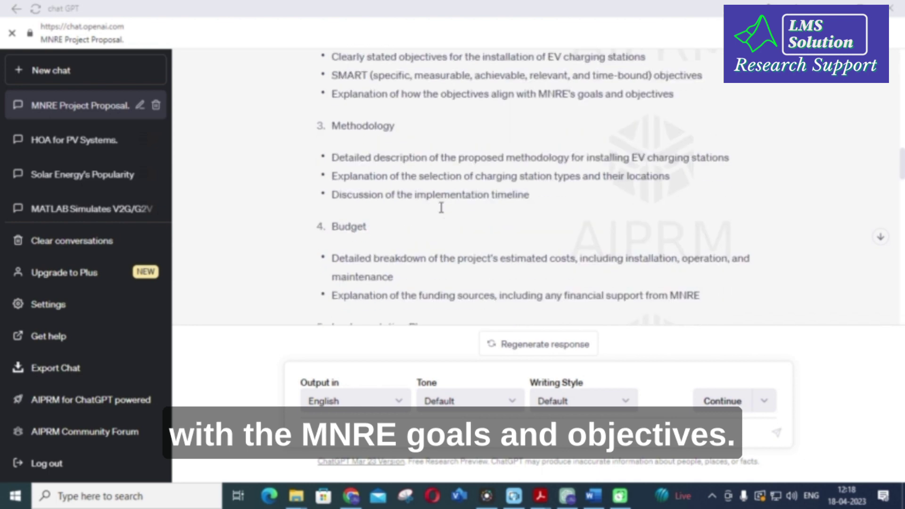
scroll(379, 164, "down", 2)
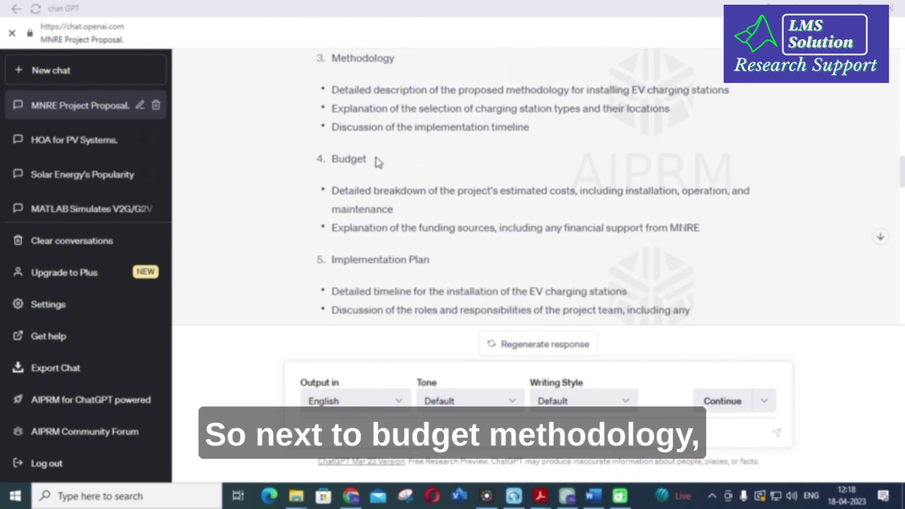
scroll(377, 161, "down", 3)
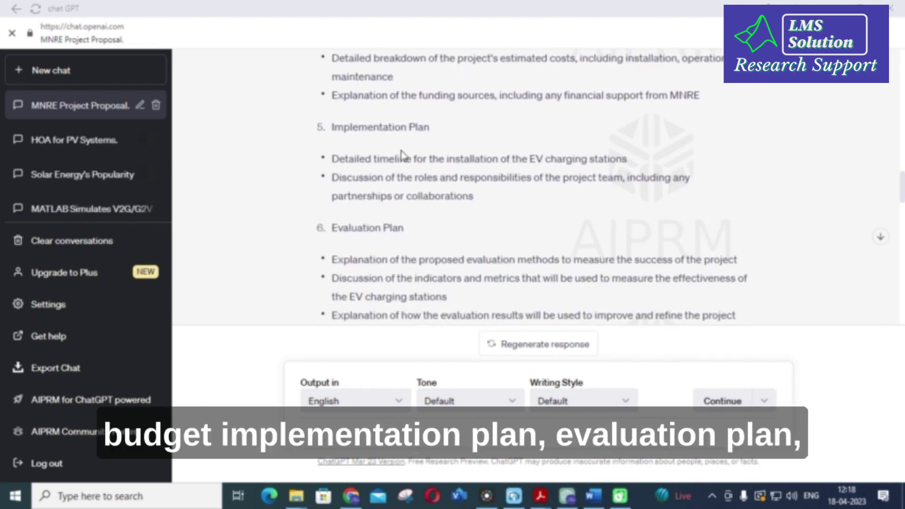
scroll(401, 155, "down", 5)
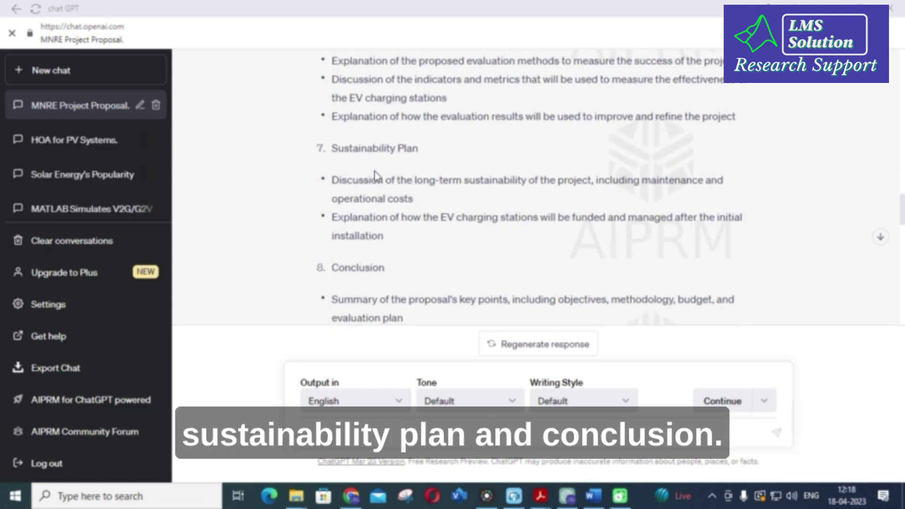
scroll(377, 176, "down", 2)
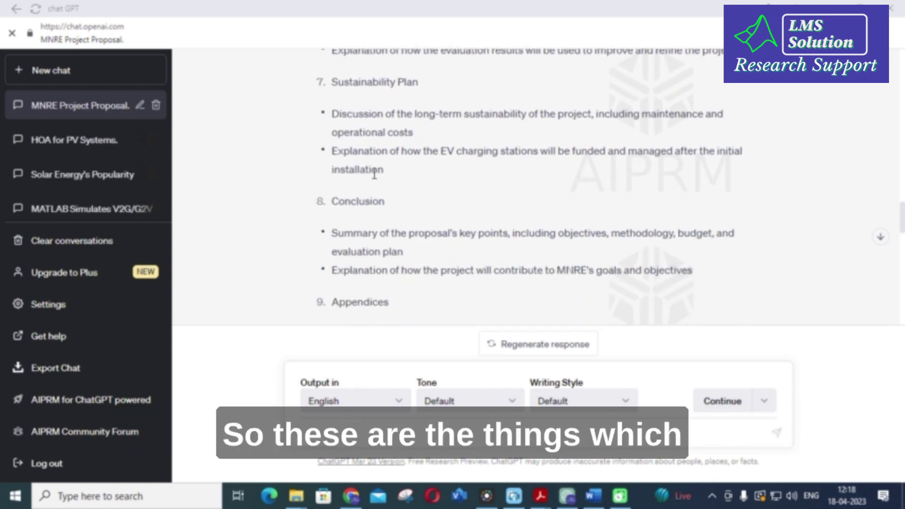
scroll(375, 174, "down", 2)
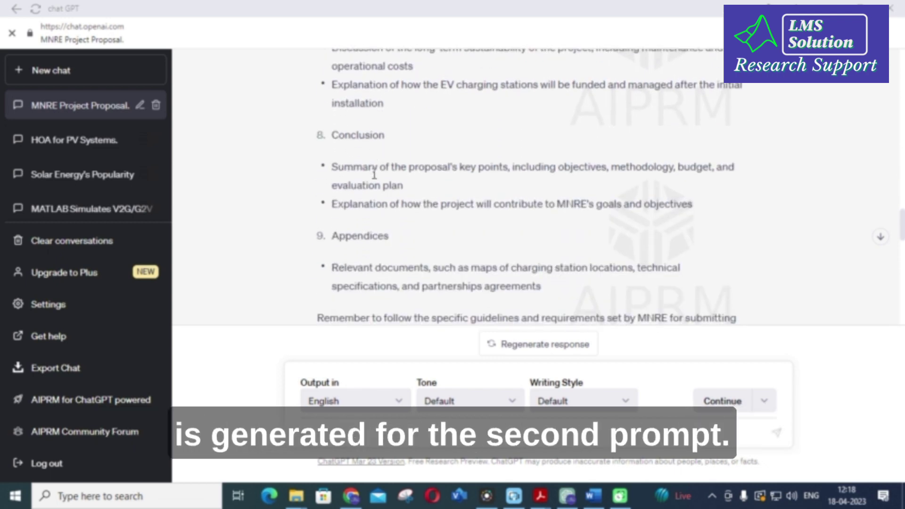
scroll(375, 174, "up", 12)
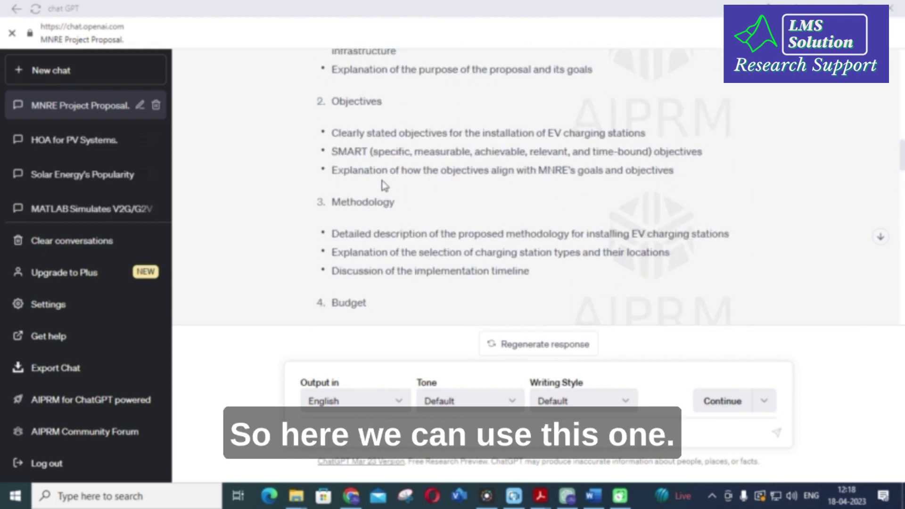
scroll(381, 183, "up", 2)
scroll(348, 198, "down", 2)
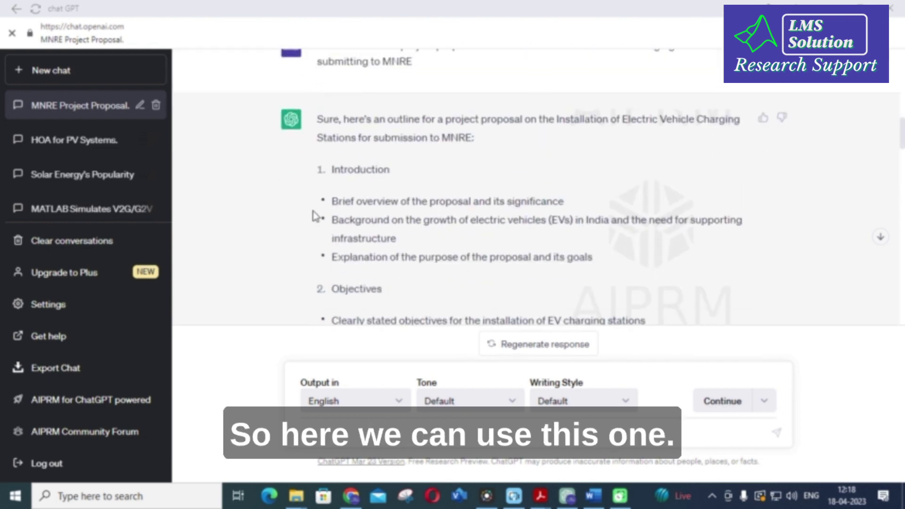
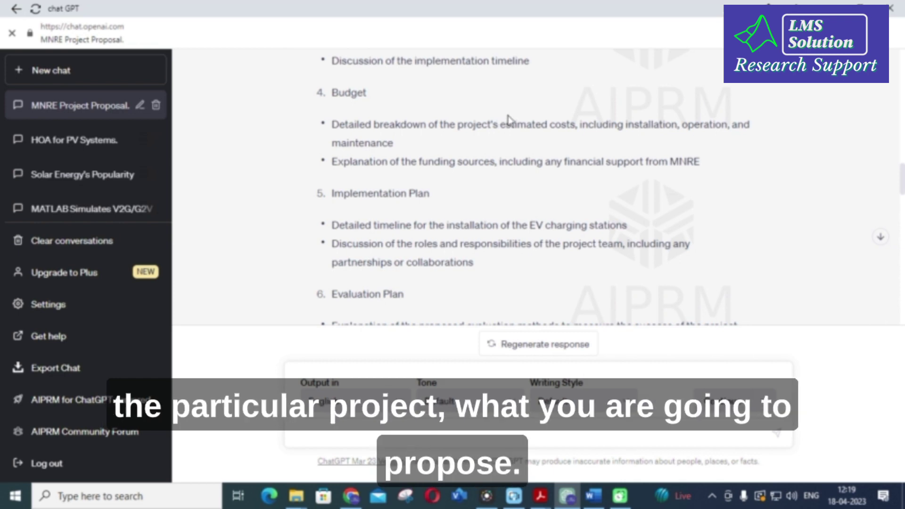
- Switch to Word and examine the third prompt, highlighting its full text and the "10 KW solar and battery system" wording
left_click(593, 496)
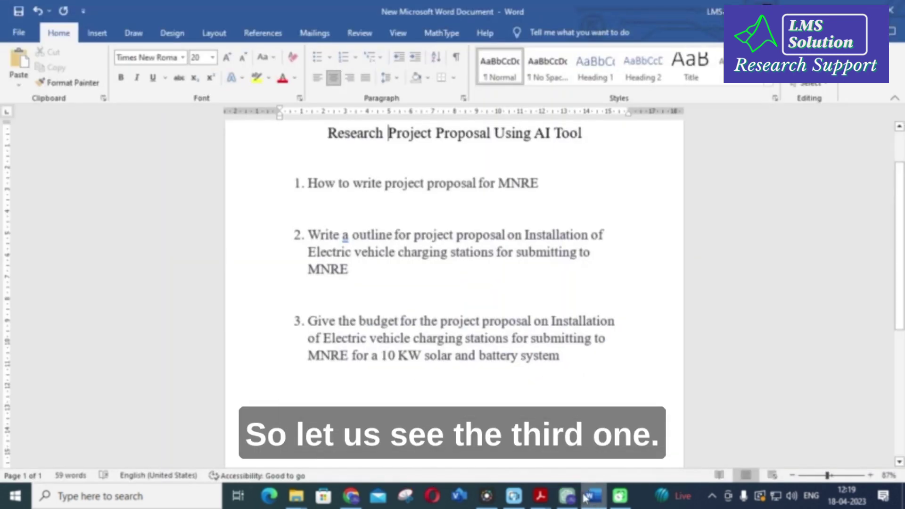
left_click_drag(309, 321, 594, 364)
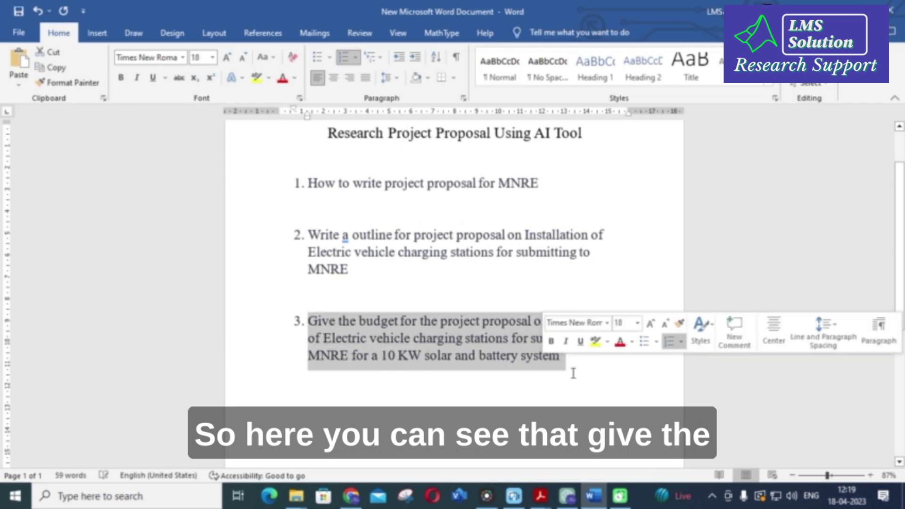
left_click(431, 323)
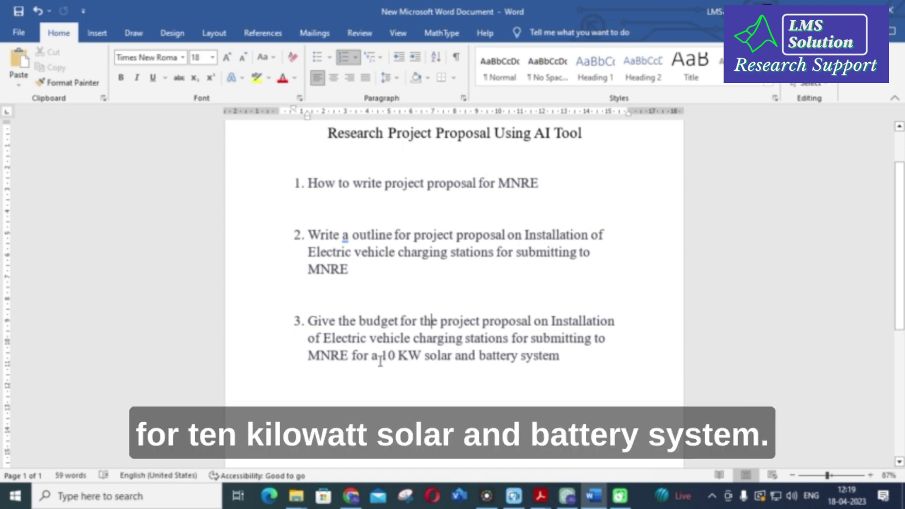
left_click_drag(385, 359, 564, 368)
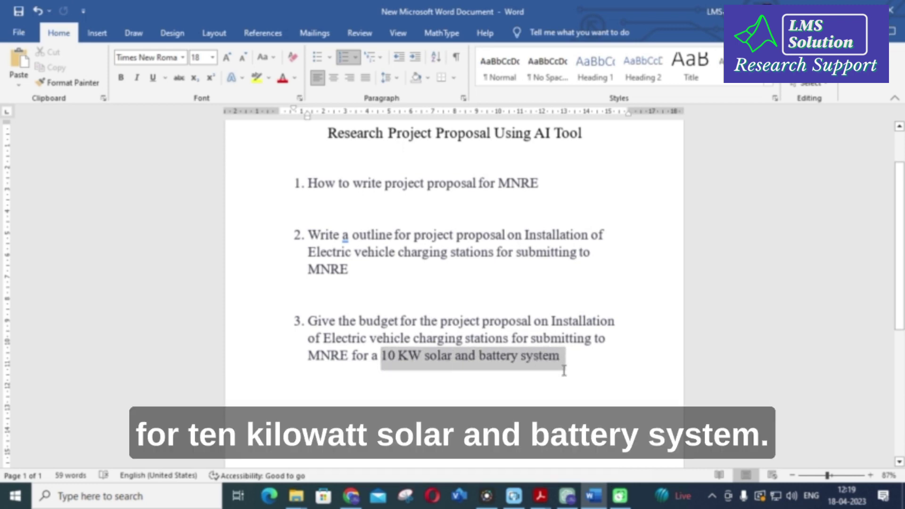
left_click(489, 393)
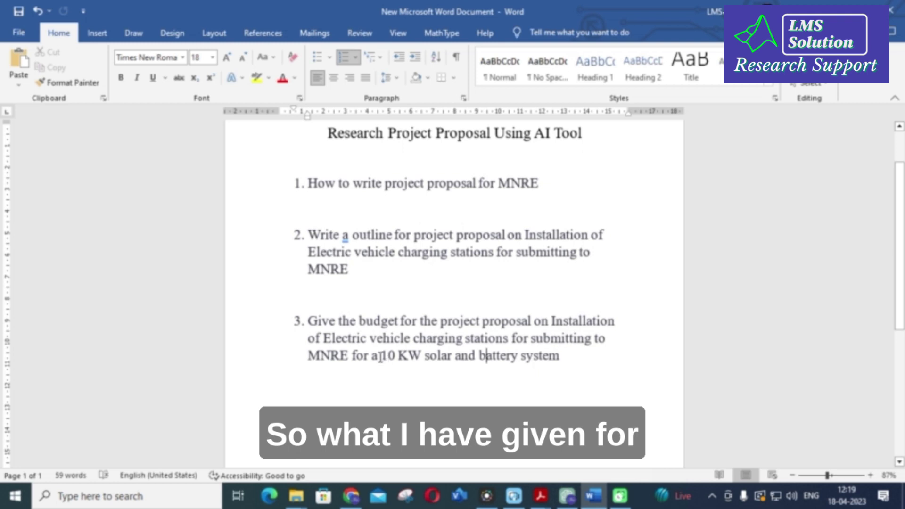
left_click_drag(382, 357, 454, 359)
left_click(395, 382)
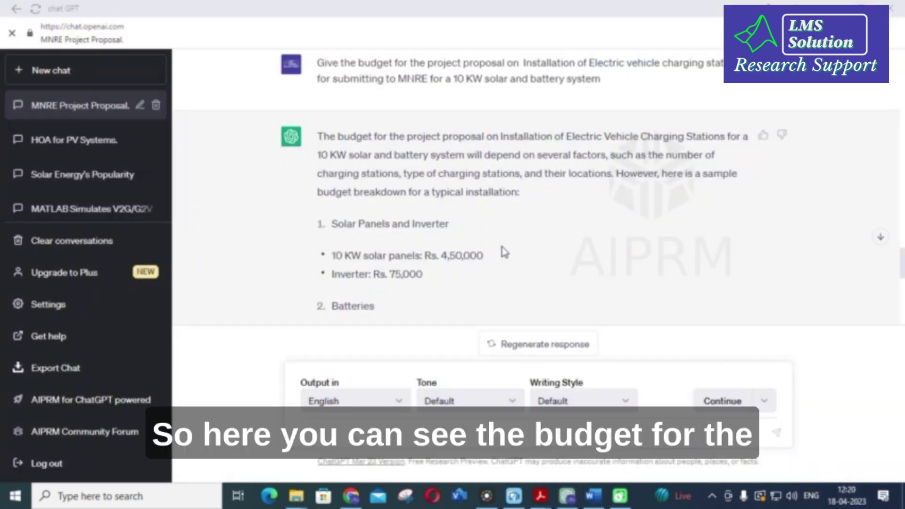
- Read the sample budget for the 10 KW solar and battery EV charging proposal, from Solar Panels and Inverter to the closing note
scroll(509, 246, "up", 1)
scroll(481, 229, "down", 1)
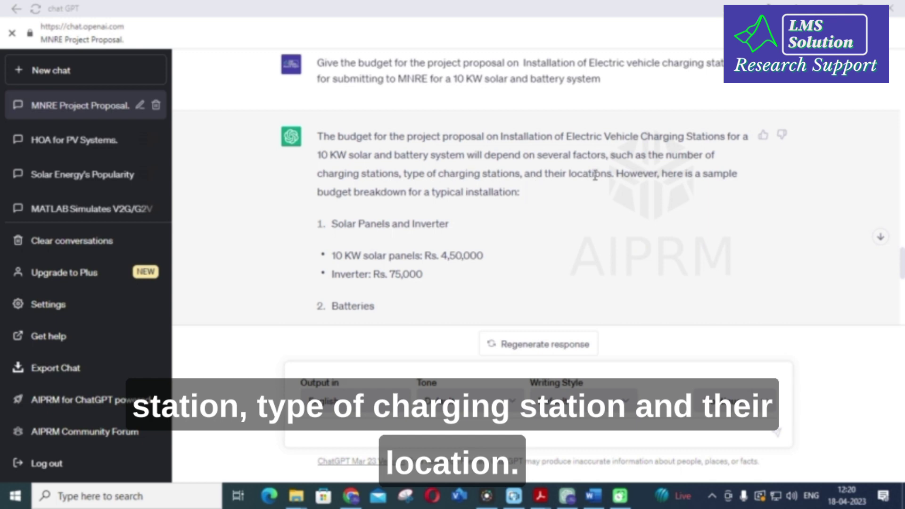
scroll(589, 177, "down", 1)
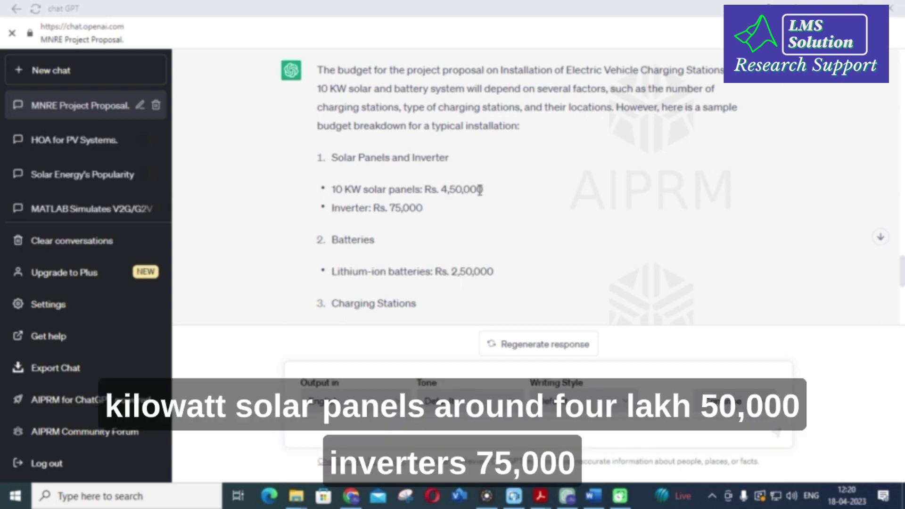
scroll(395, 164, "down", 2)
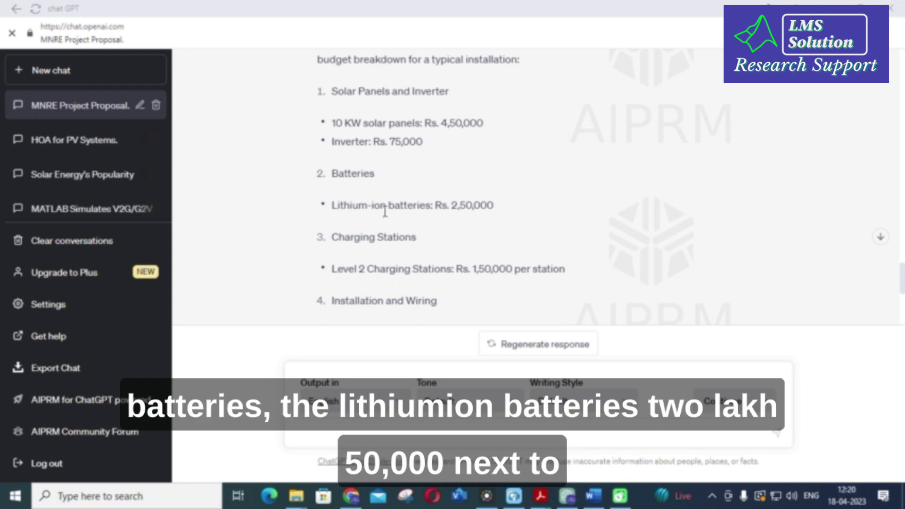
scroll(471, 198, "down", 4)
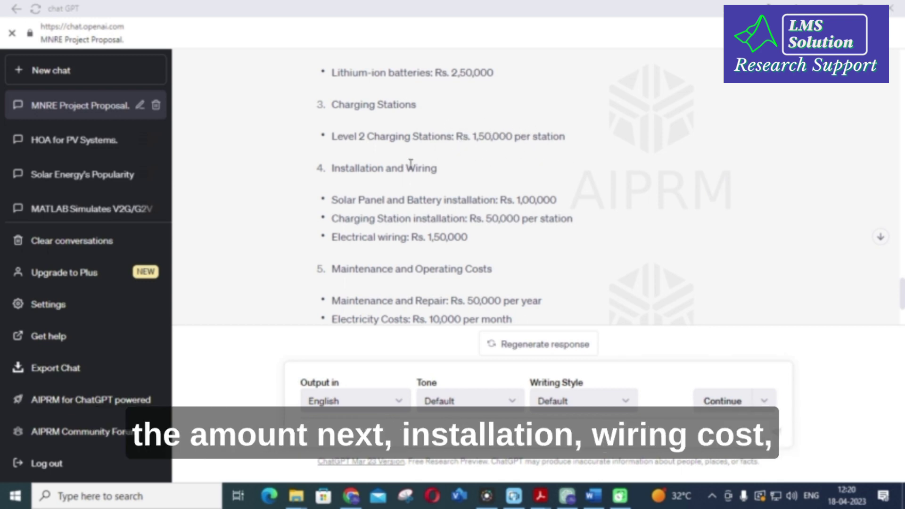
scroll(404, 170, "down", 2)
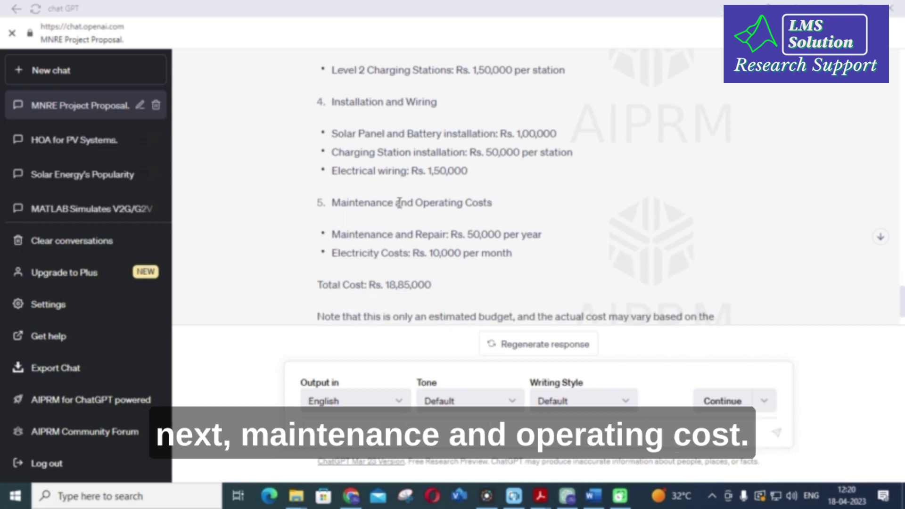
scroll(455, 240, "down", 2)
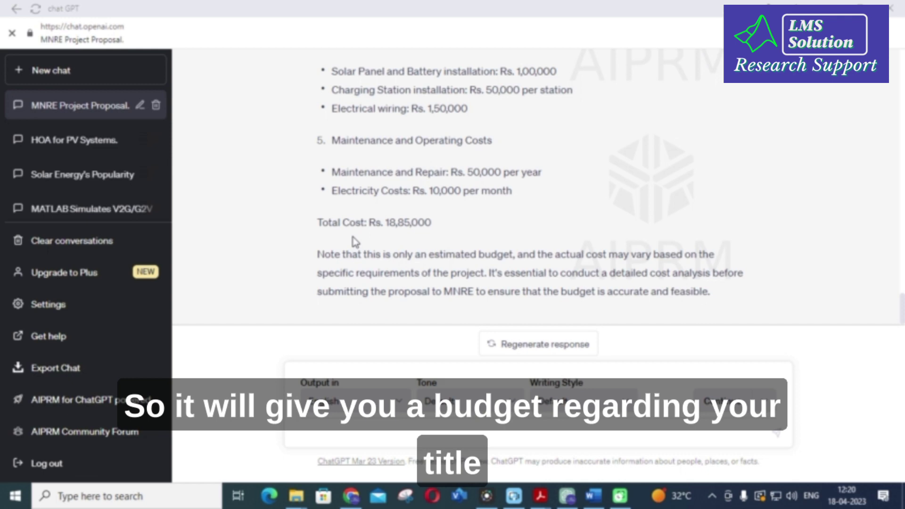
- Recheck the budget's total cost and individual cost items, and return to the prompt that requested the budget
scroll(355, 242, "up", 2)
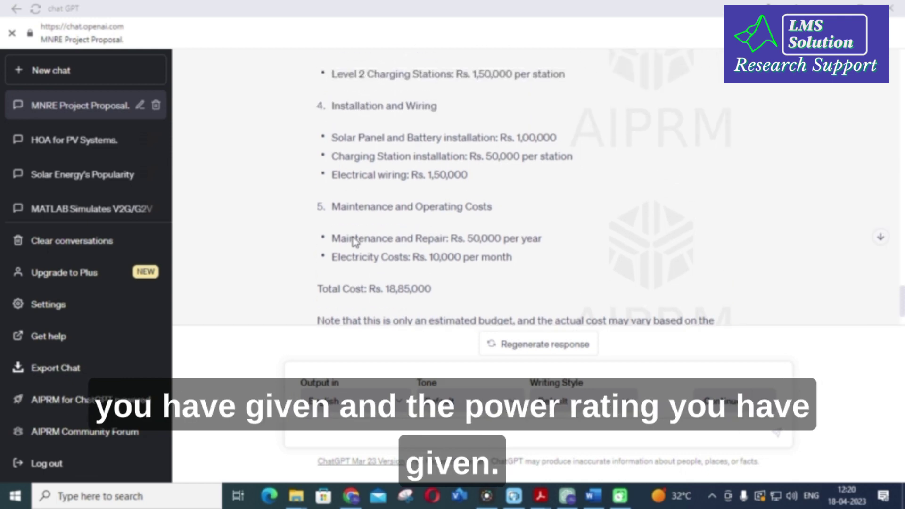
scroll(356, 243, "down", 2)
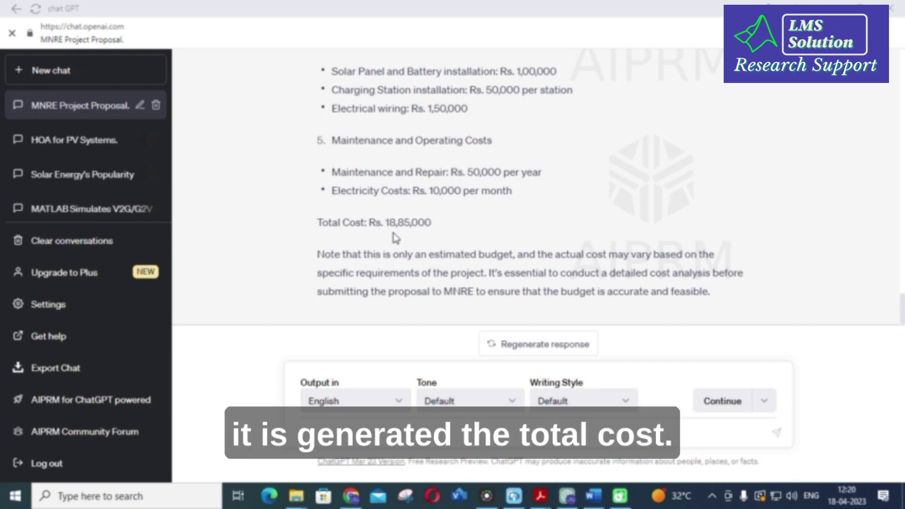
scroll(471, 233, "up", 8)
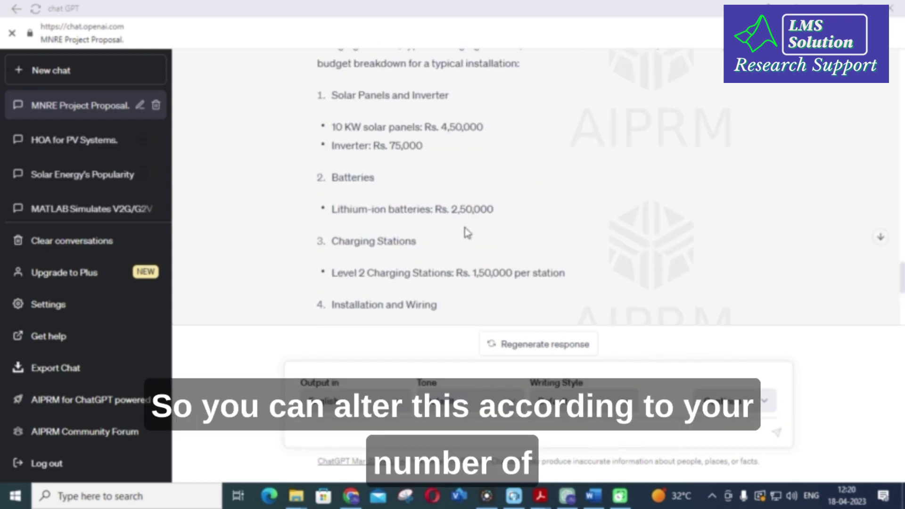
scroll(468, 233, "up", 2)
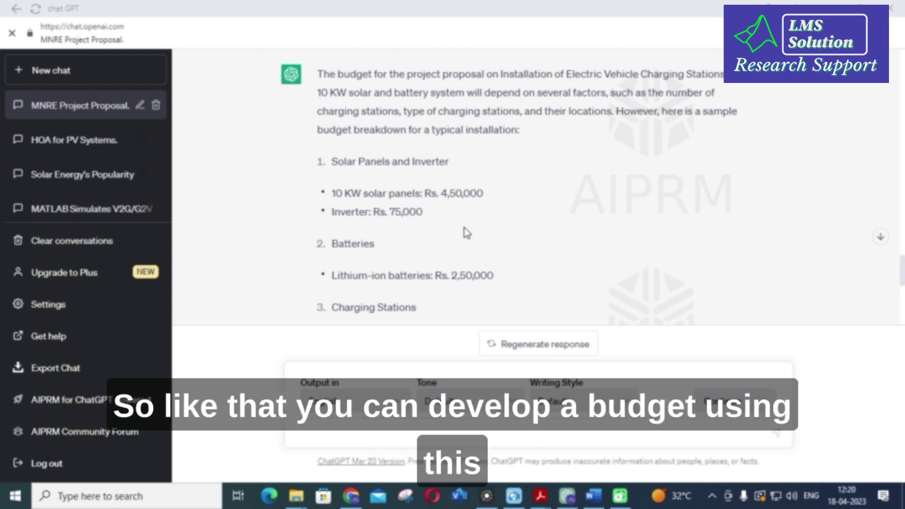
scroll(467, 233, "up", 5)
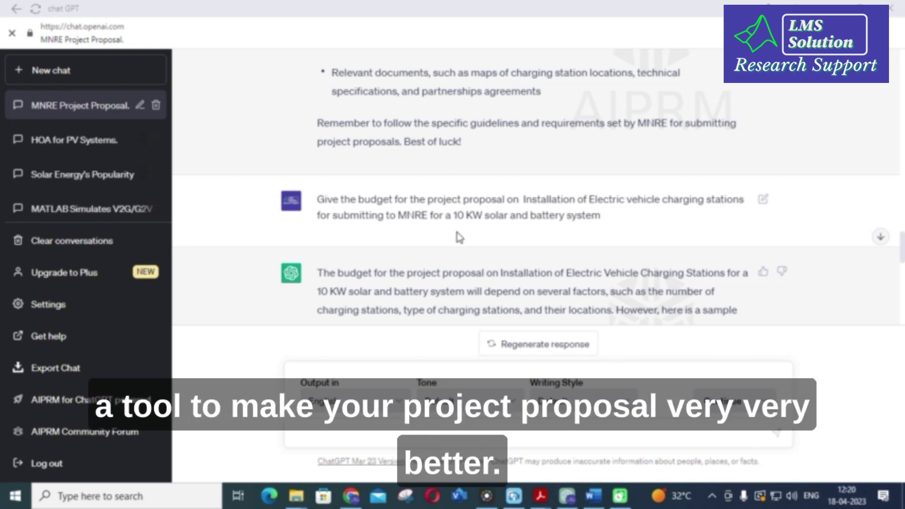
- Compare the outline's "Brief overview of the proposal and its significance" point with the follow-up prompt asking ChatGPT to explain it
scroll(448, 241, "down", 15)
scroll(449, 247, "up", 5)
scroll(448, 247, "up", 12)
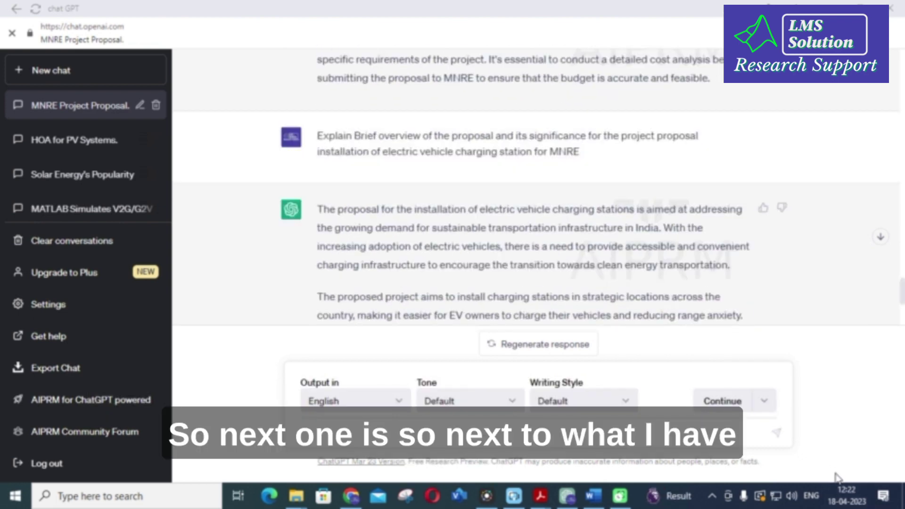
scroll(465, 229, "down", 20)
scroll(462, 229, "up", 10)
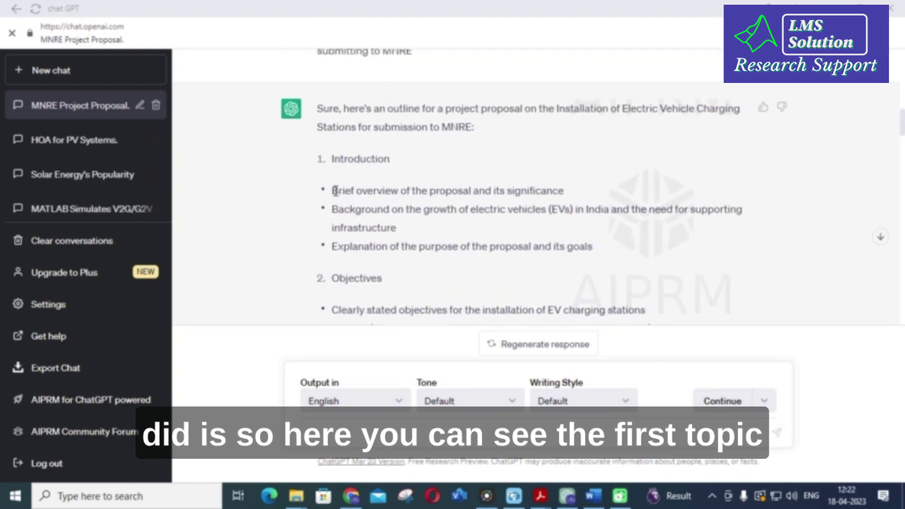
scroll(436, 184, "down", 20)
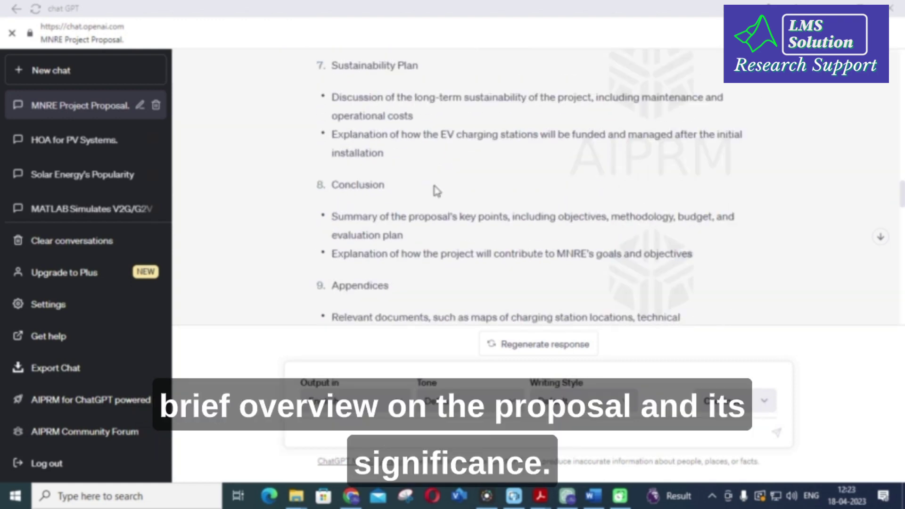
scroll(434, 186, "down", 4)
scroll(430, 185, "up", 5)
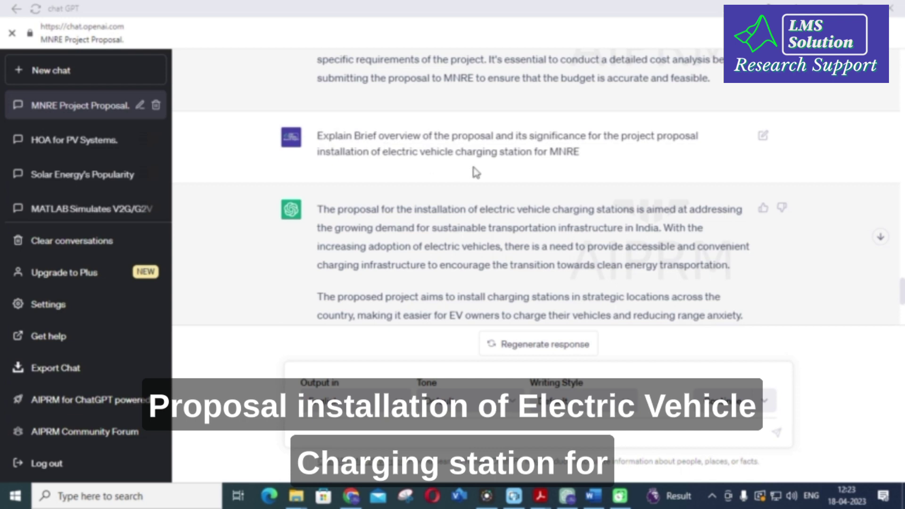
- Read the generated overview of the EV charging station proposal and its significance, through to the closing paragraph on MNRE support
scroll(475, 172, "down", 3)
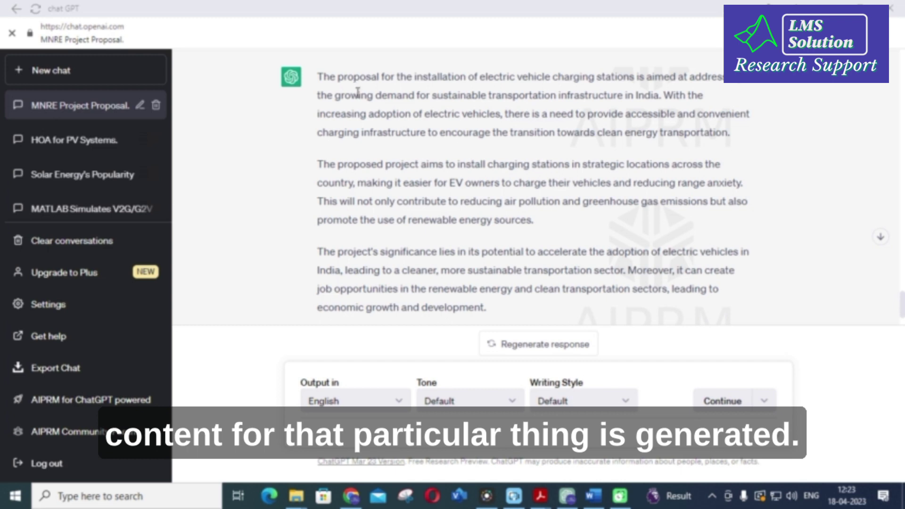
scroll(358, 92, "up", 4)
scroll(436, 188, "down", 3)
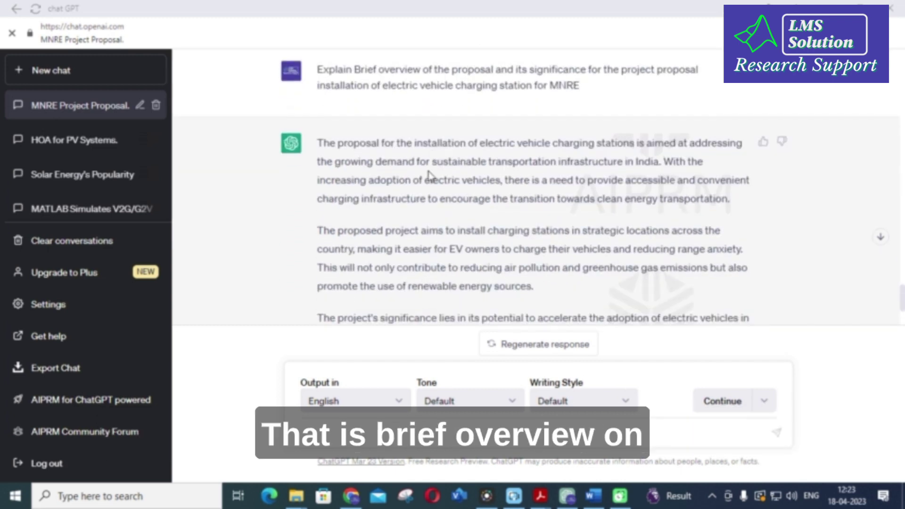
scroll(399, 157, "down", 2)
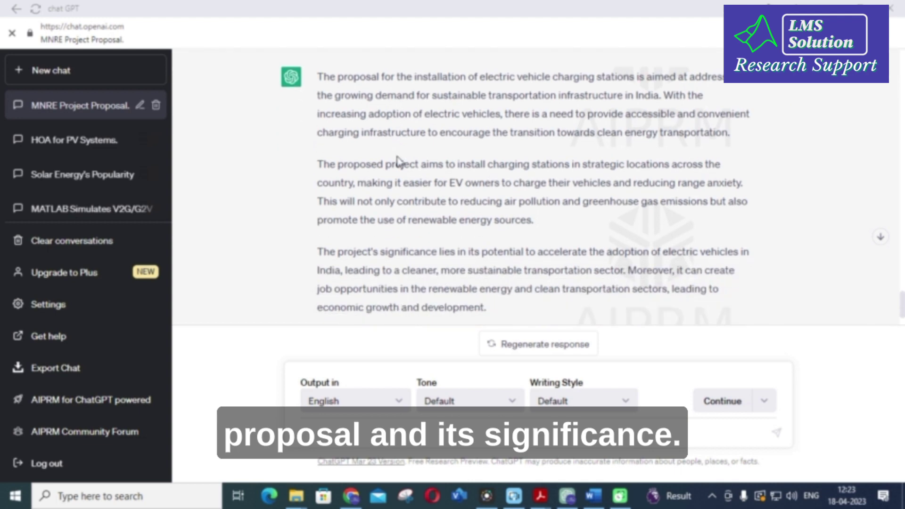
scroll(399, 161, "up", 2)
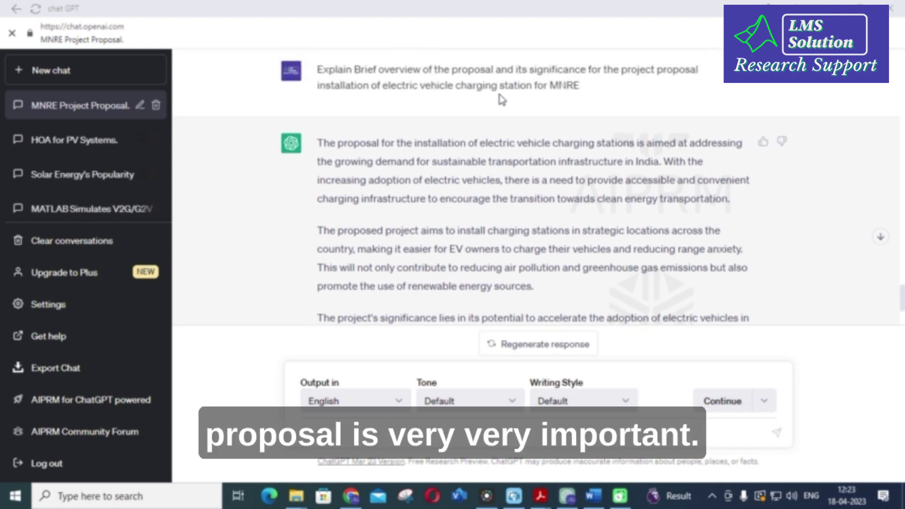
scroll(498, 101, "down", 2)
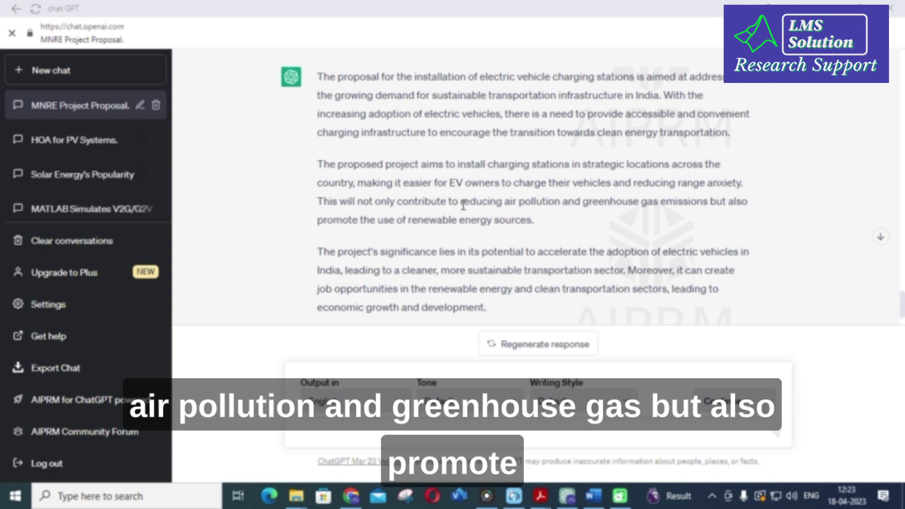
scroll(463, 205, "down", 2)
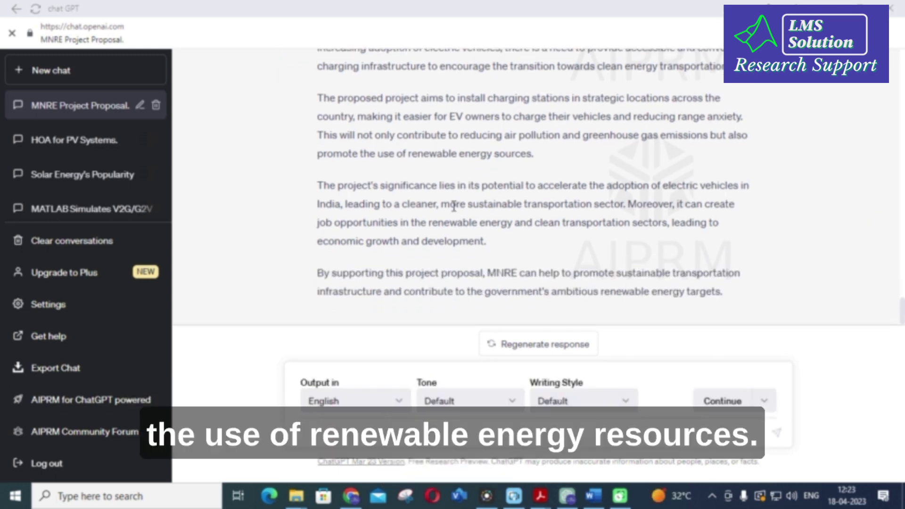